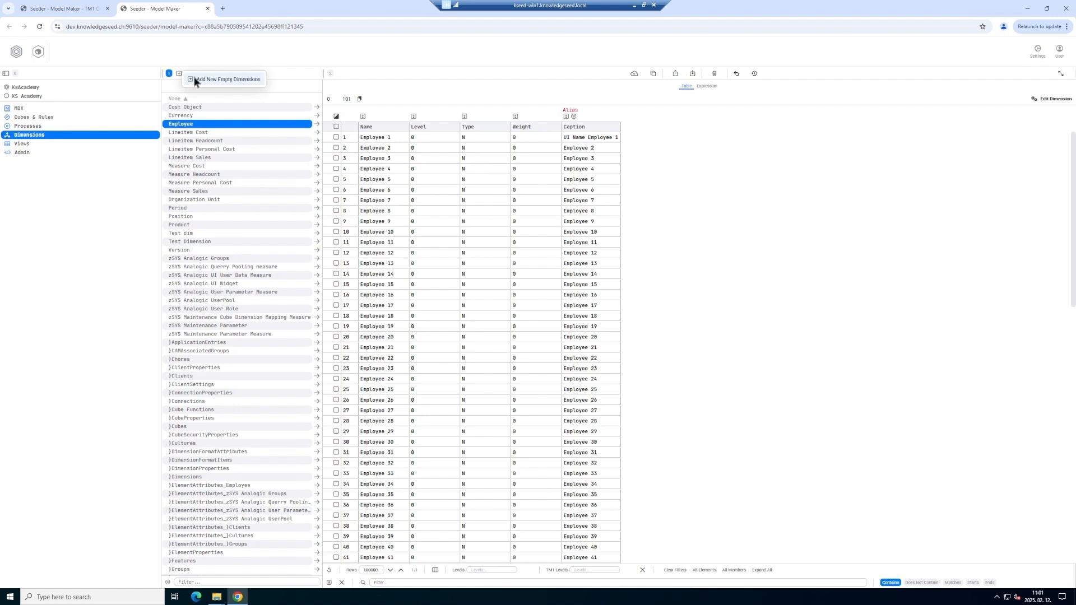
Abandon a new dimension draft and open Test dim, which lists its single element 'test'.
{"action": "left_click", "coordinate": [180, 74]}
{"action": "type", "text": "Test dim"}
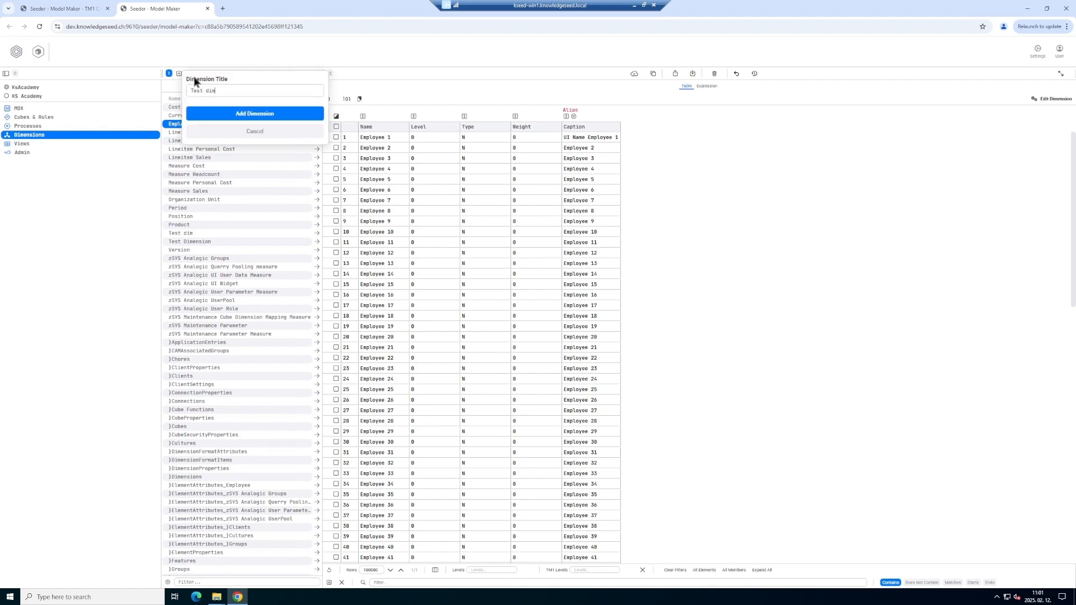
{"action": "left_click", "coordinate": [251, 131]}
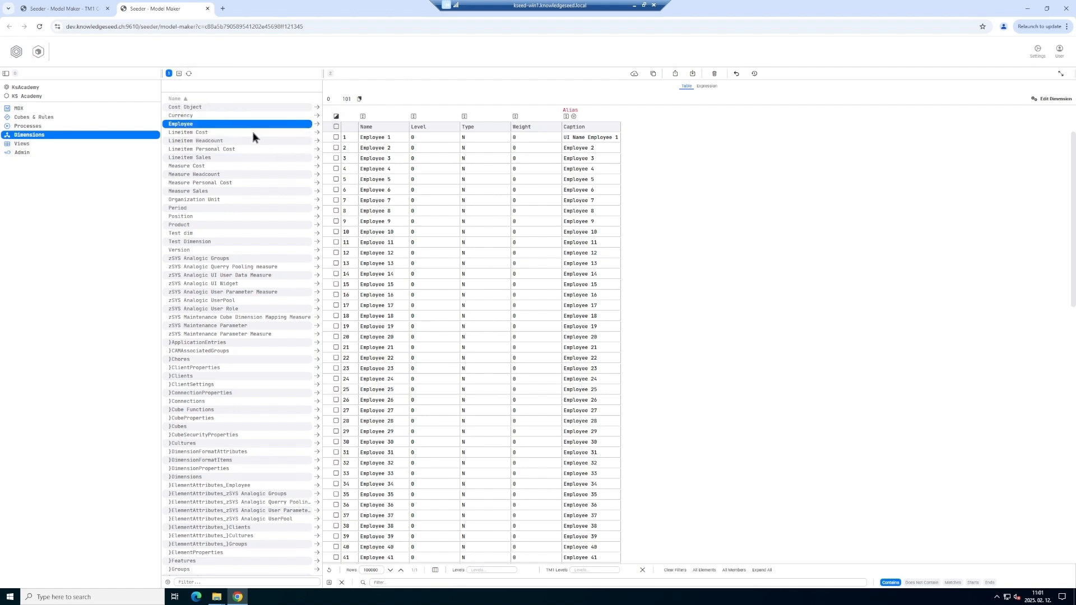
{"action": "left_click", "coordinate": [188, 234]}
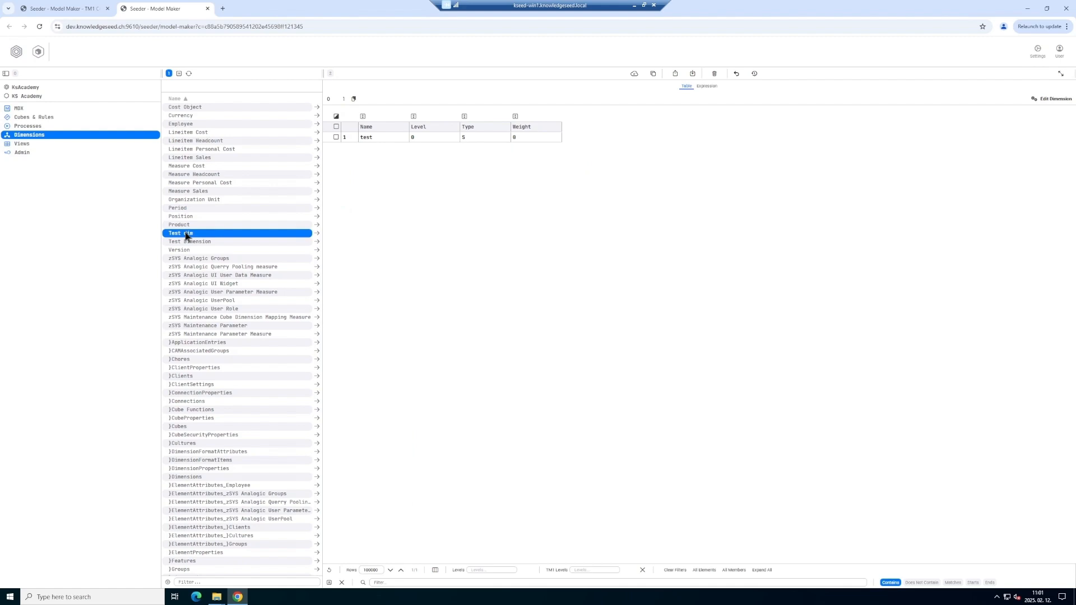
Add a string element 'tst' to Test dim, then switch to the Employee dimension.
{"action": "left_click", "coordinate": [1045, 99]}
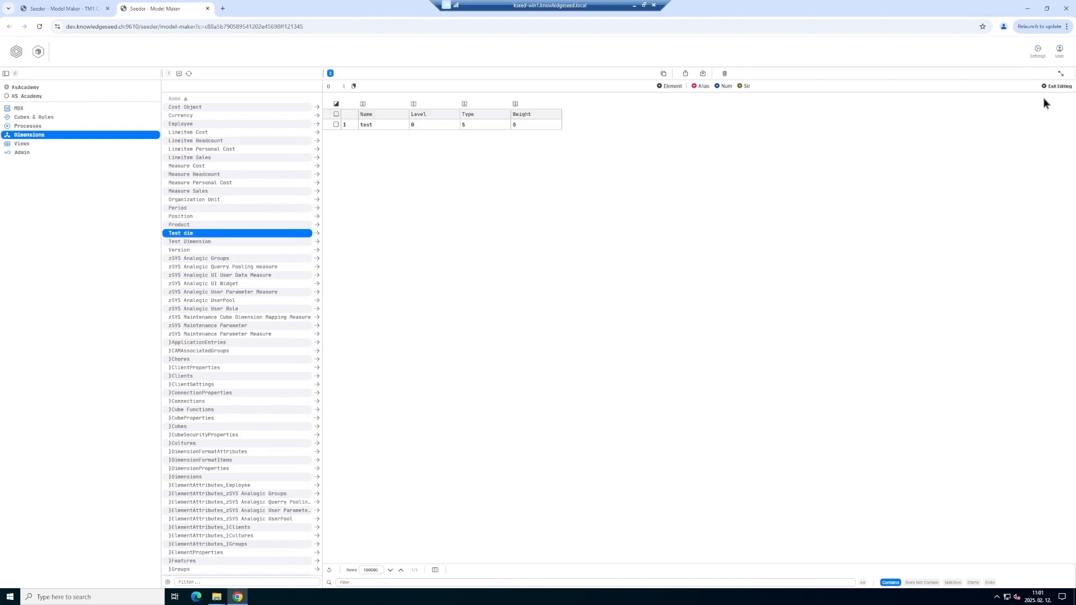
{"action": "left_click", "coordinate": [670, 87]}
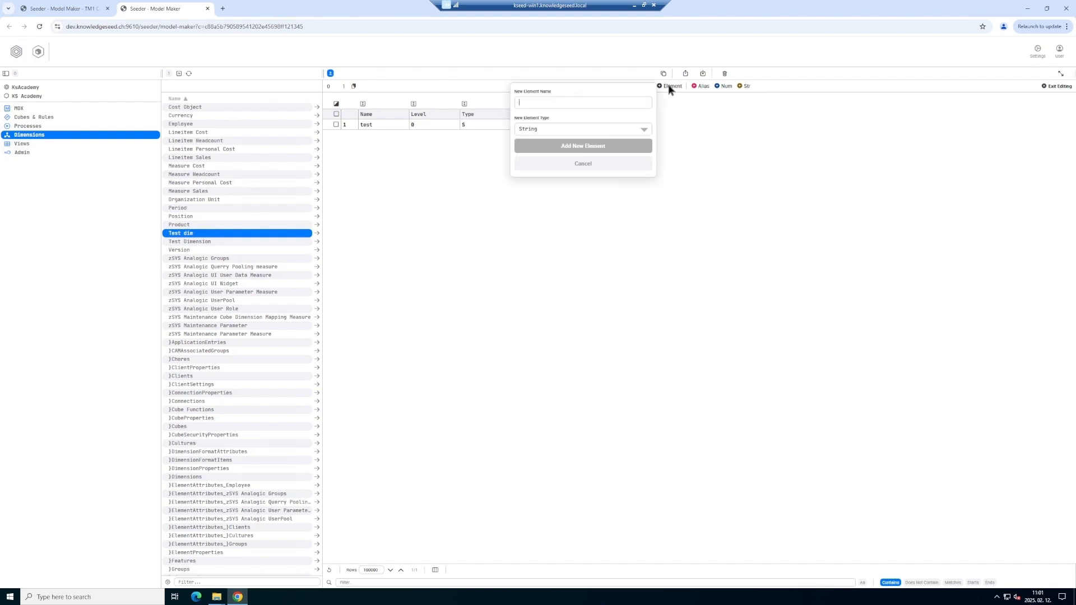
{"action": "type", "text": "tst"}
{"action": "left_click", "coordinate": [585, 146]}
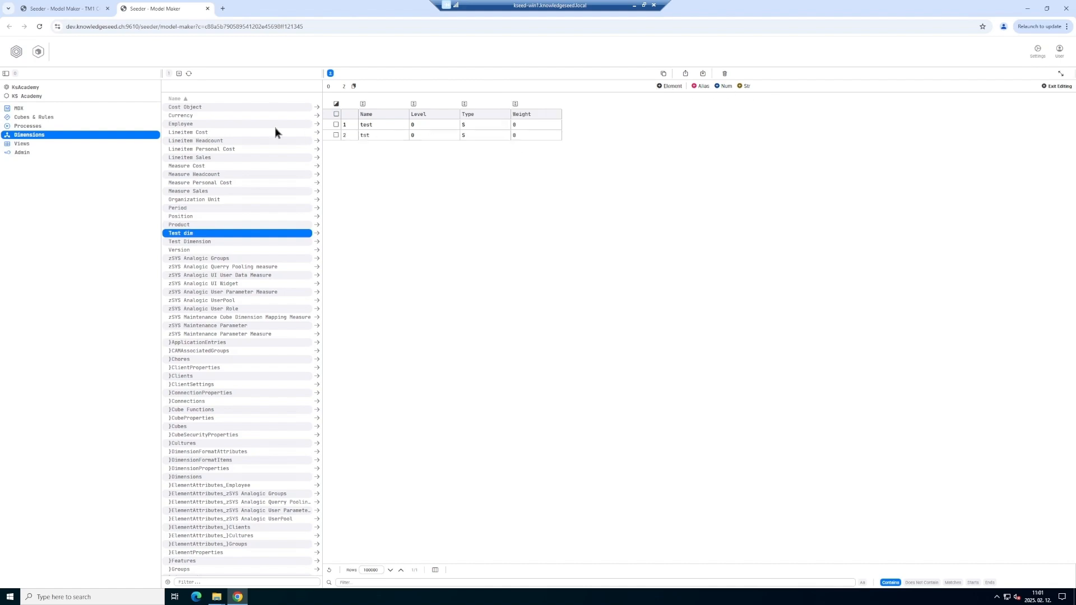
{"action": "left_click", "coordinate": [183, 124]}
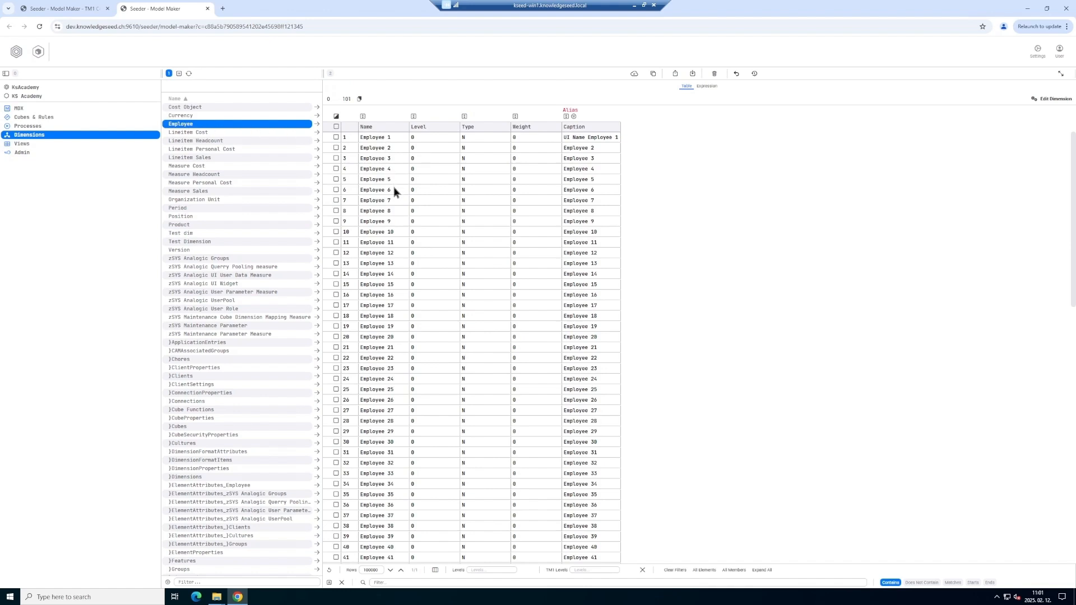
{"action": "right_click", "coordinate": [377, 225]}
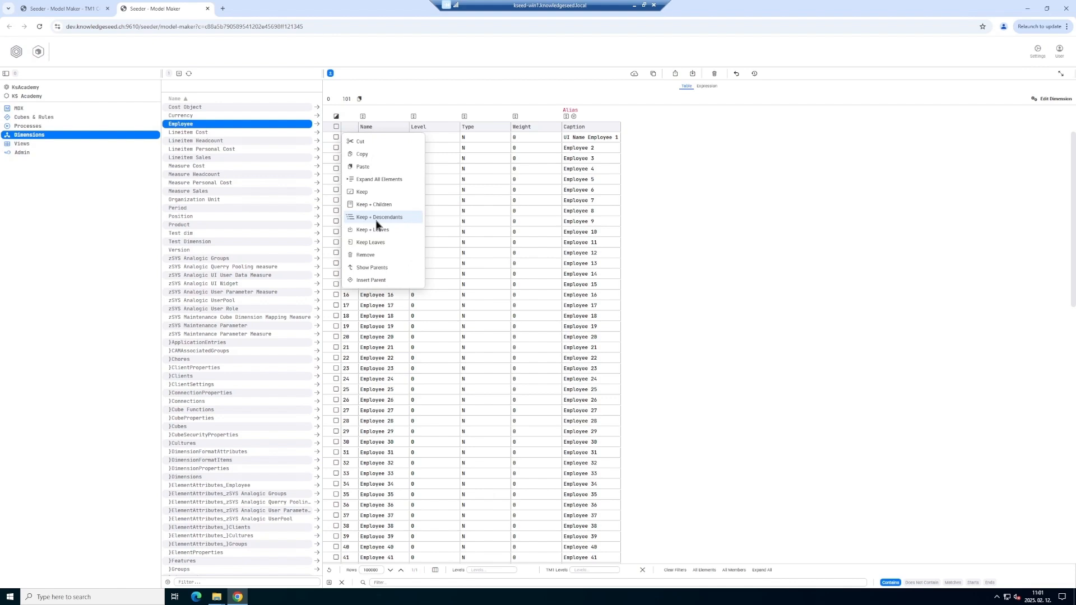
{"action": "left_click", "coordinate": [426, 209]}
{"action": "left_click", "coordinate": [336, 211]}
{"action": "left_click", "coordinate": [336, 200]}
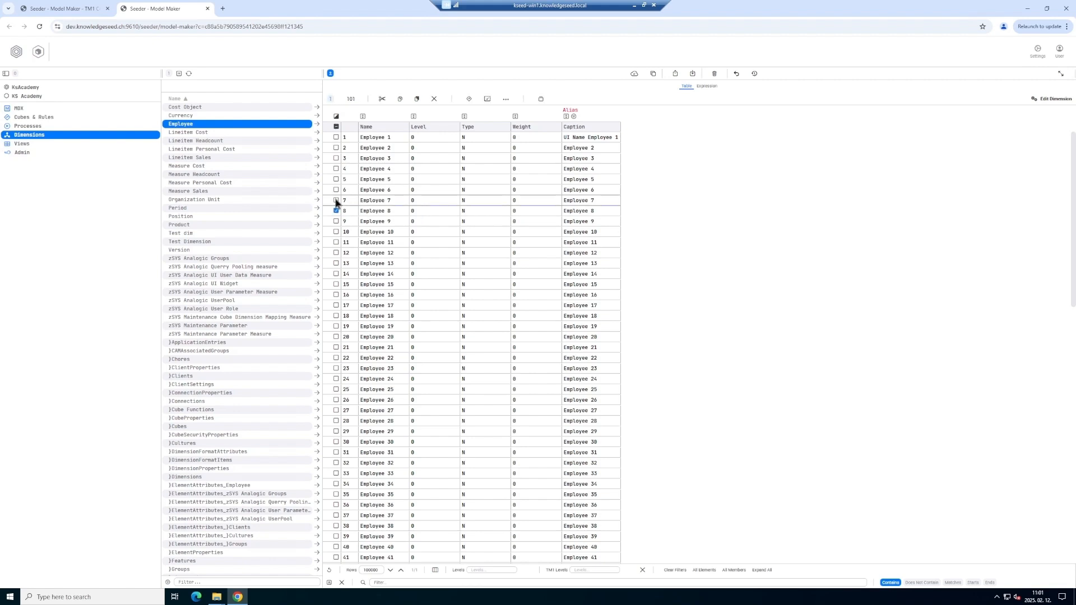
{"action": "left_click", "coordinate": [337, 190]}
{"action": "left_click", "coordinate": [336, 179]}
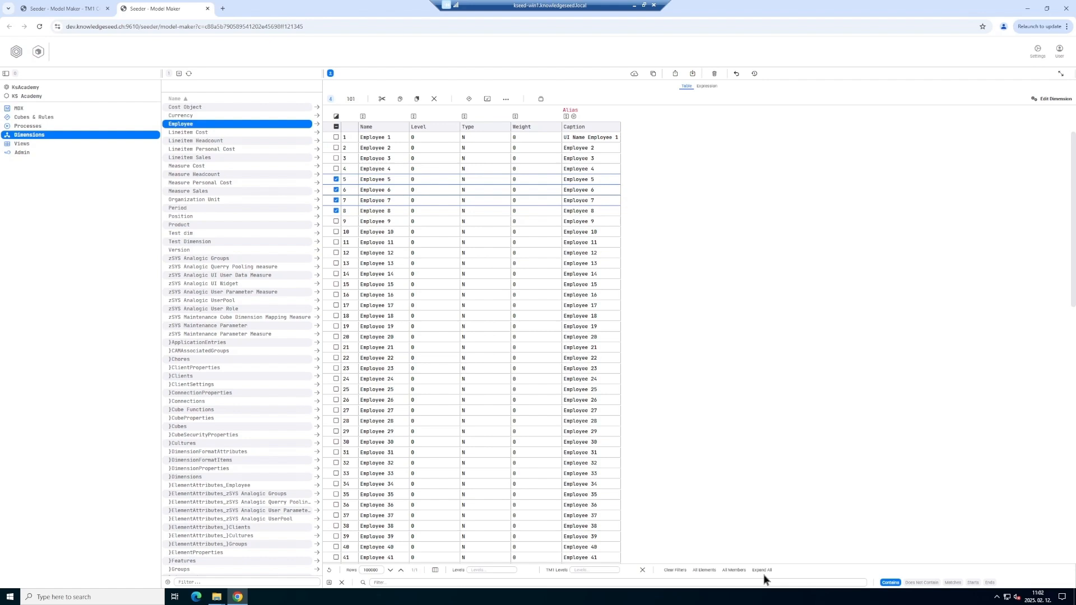
{"action": "left_click", "coordinate": [337, 211]}
{"action": "left_click", "coordinate": [336, 200]}
{"action": "left_click", "coordinate": [336, 189]}
{"action": "left_click", "coordinate": [336, 179]}
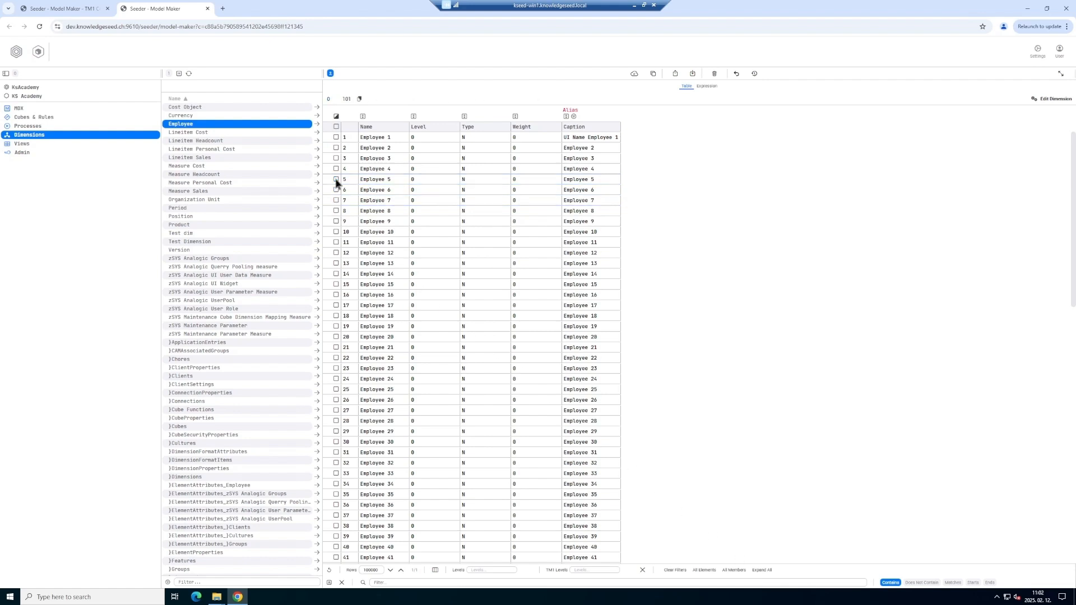
Tick Employee 2 and put the Employee dimension into edit mode.
{"action": "left_click", "coordinate": [336, 148]}
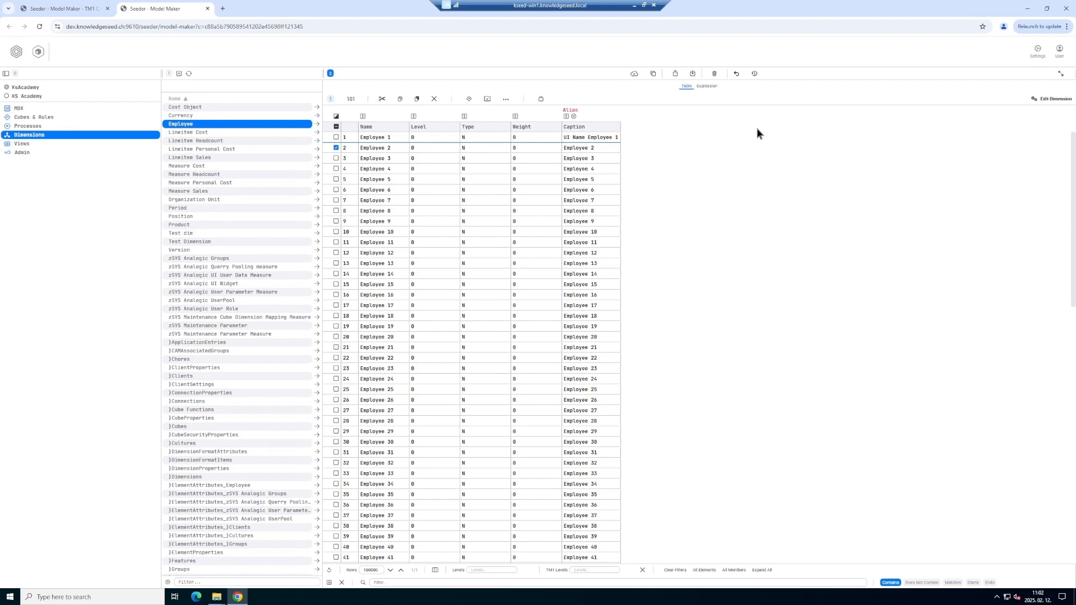
{"action": "left_click", "coordinate": [1050, 100]}
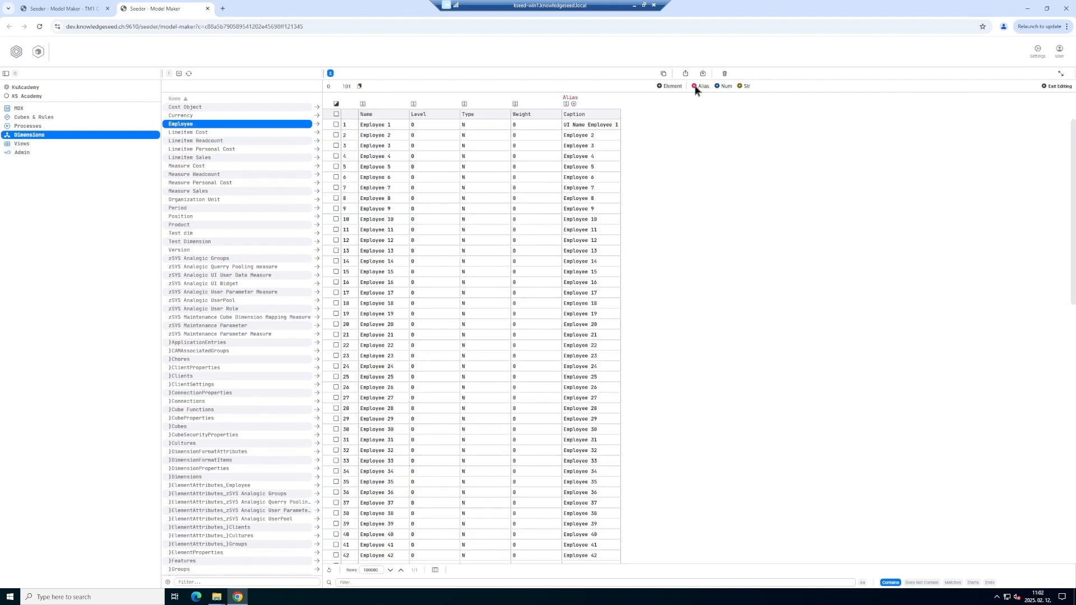
{"action": "left_click", "coordinate": [671, 85]}
{"action": "left_click", "coordinate": [643, 130]}
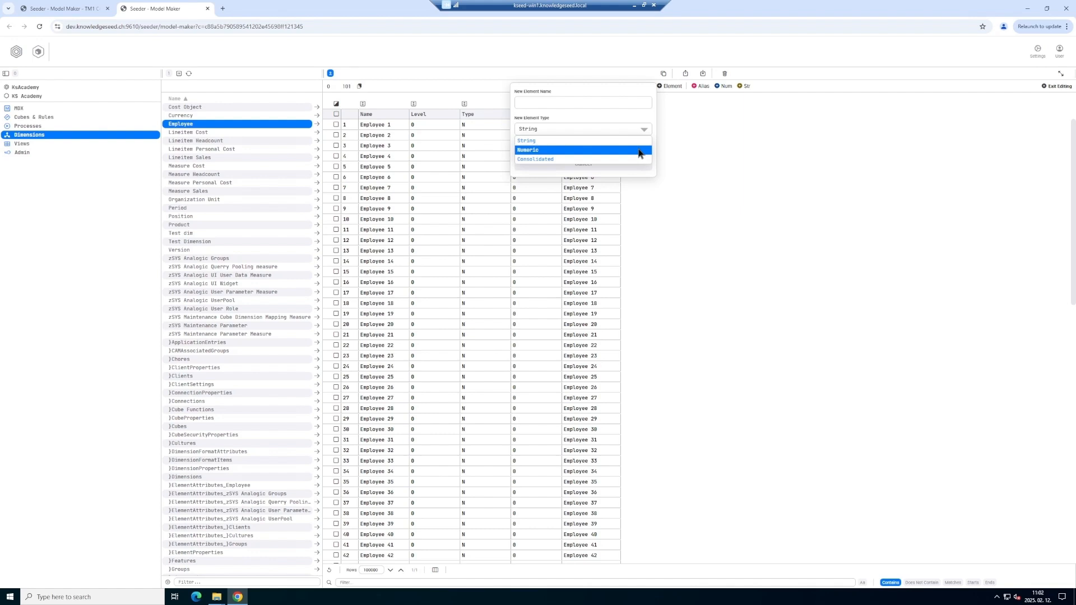
{"action": "left_click", "coordinate": [639, 150]}
{"action": "left_click", "coordinate": [638, 129]}
{"action": "left_click", "coordinate": [638, 141]}
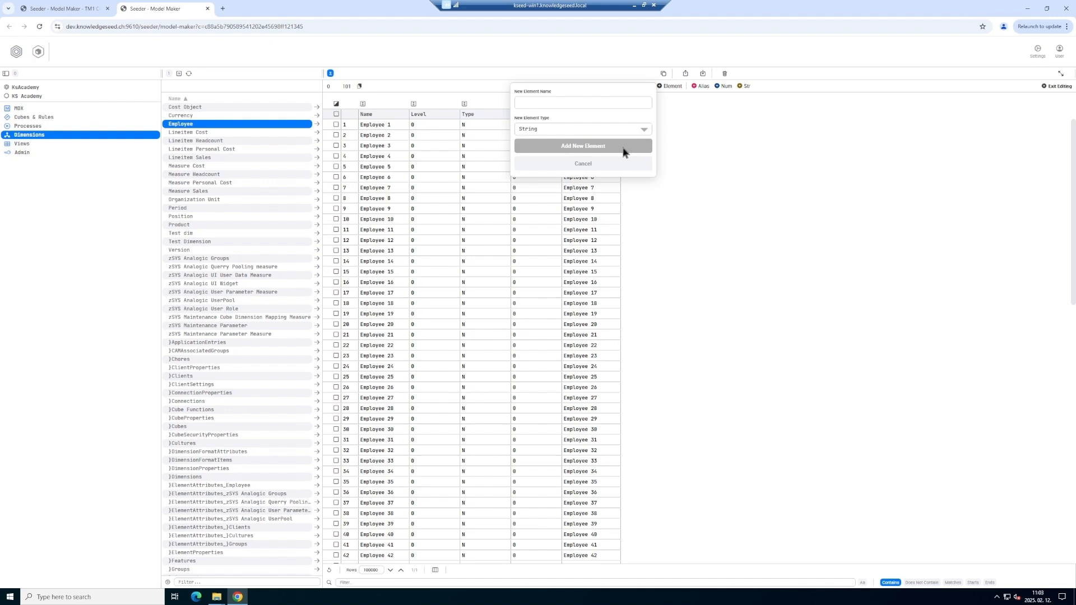
{"action": "left_click", "coordinate": [594, 166]}
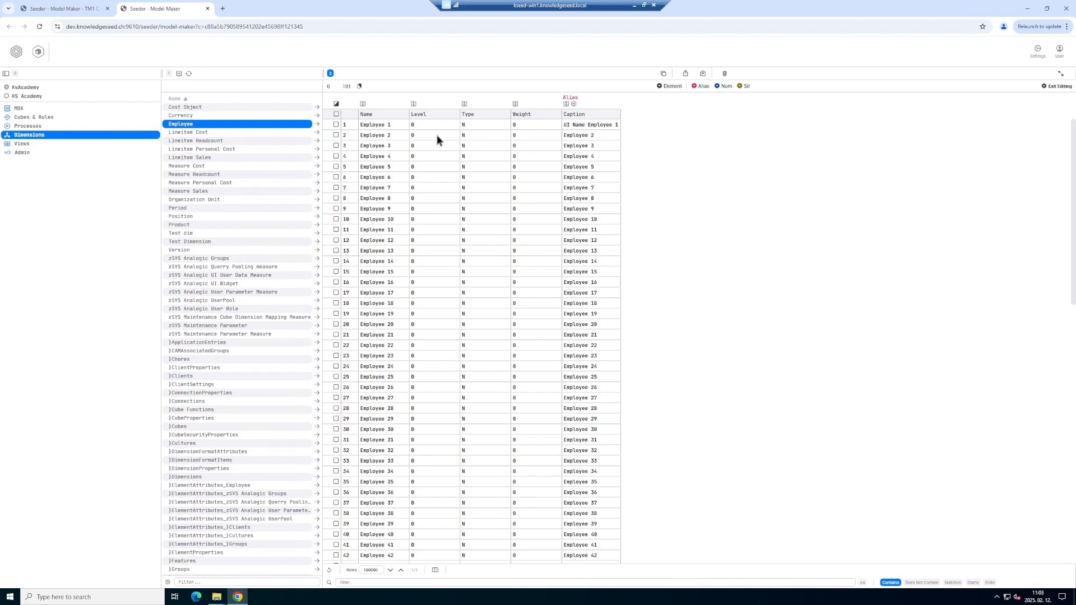
Tick the checkboxes of Employee 1 through Employee 5 in the element table.
{"action": "right_click", "coordinate": [380, 124]}
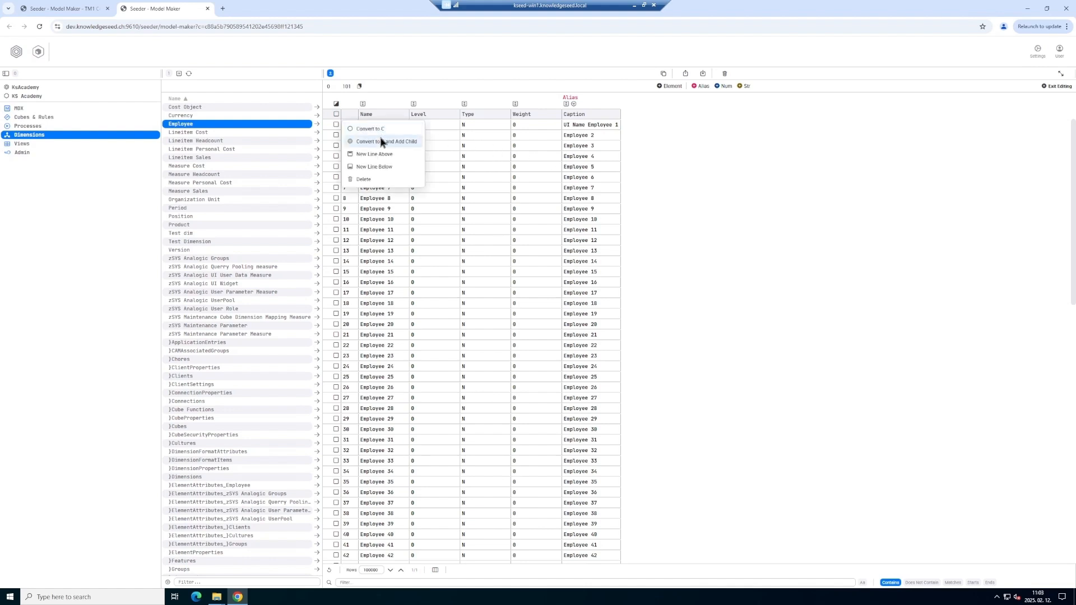
{"action": "left_click", "coordinate": [438, 154]}
{"action": "left_click", "coordinate": [336, 125]}
{"action": "left_click", "coordinate": [337, 135]}
{"action": "left_click", "coordinate": [336, 146]}
{"action": "left_click", "coordinate": [336, 156]}
{"action": "left_click", "coordinate": [337, 166]}
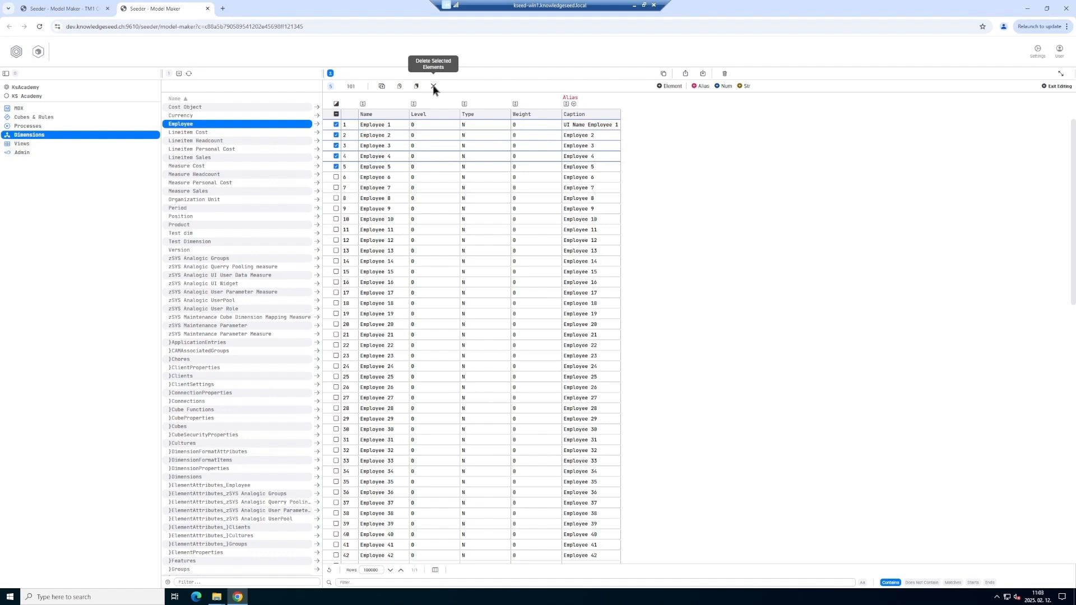
Create a static subset titled 'test' from the five ticked employees.
{"action": "left_click", "coordinate": [381, 87]}
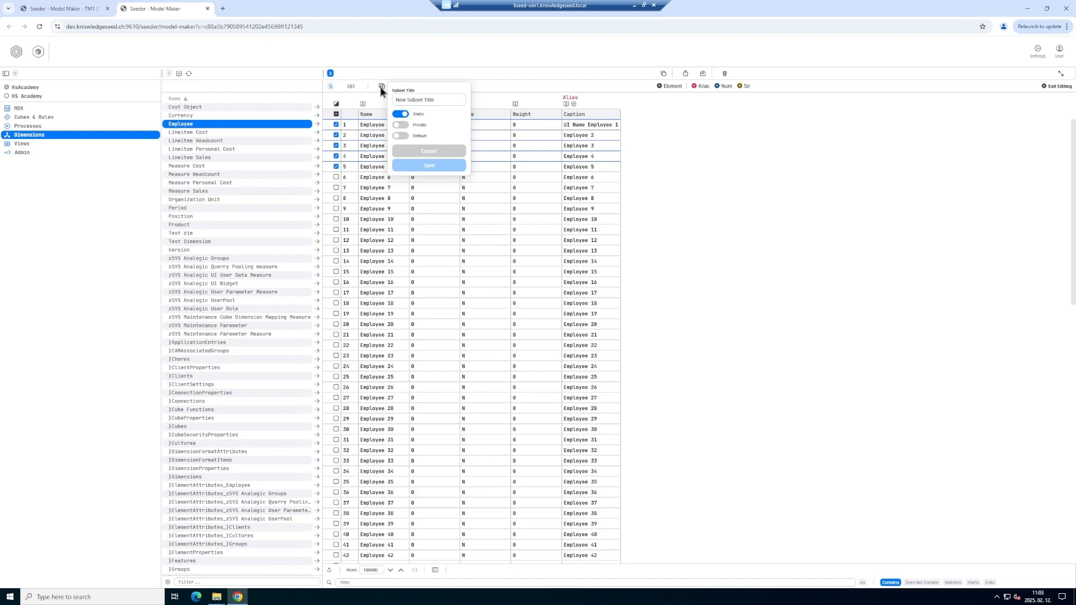
{"action": "type", "text": "test"}
{"action": "key", "text": "Return"}
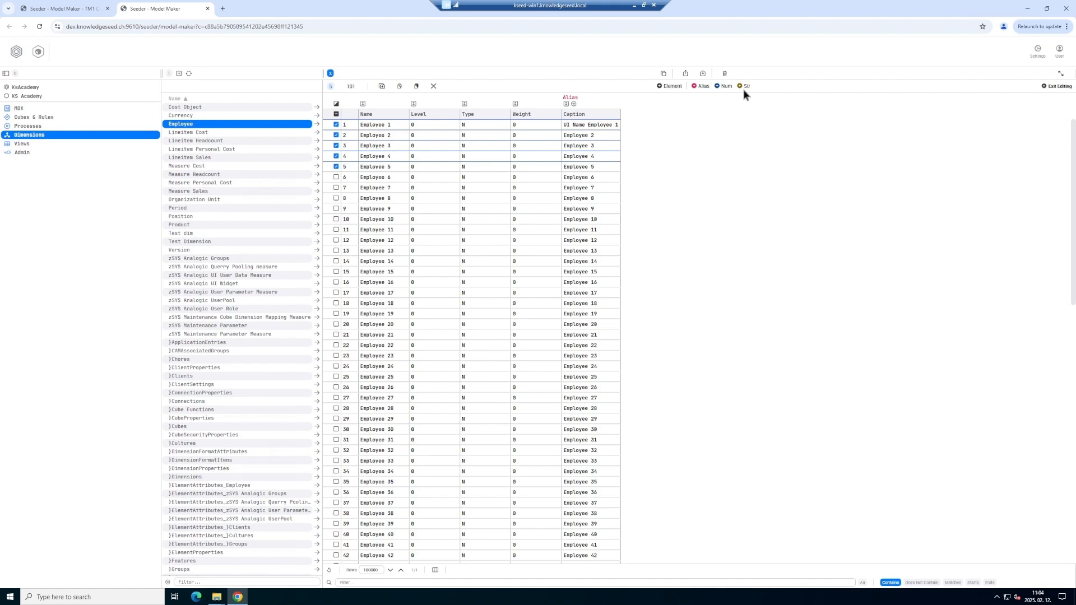
Exit editing and view the Employee expression {[Employee].[Employee].Members}.
{"action": "left_click", "coordinate": [1058, 86]}
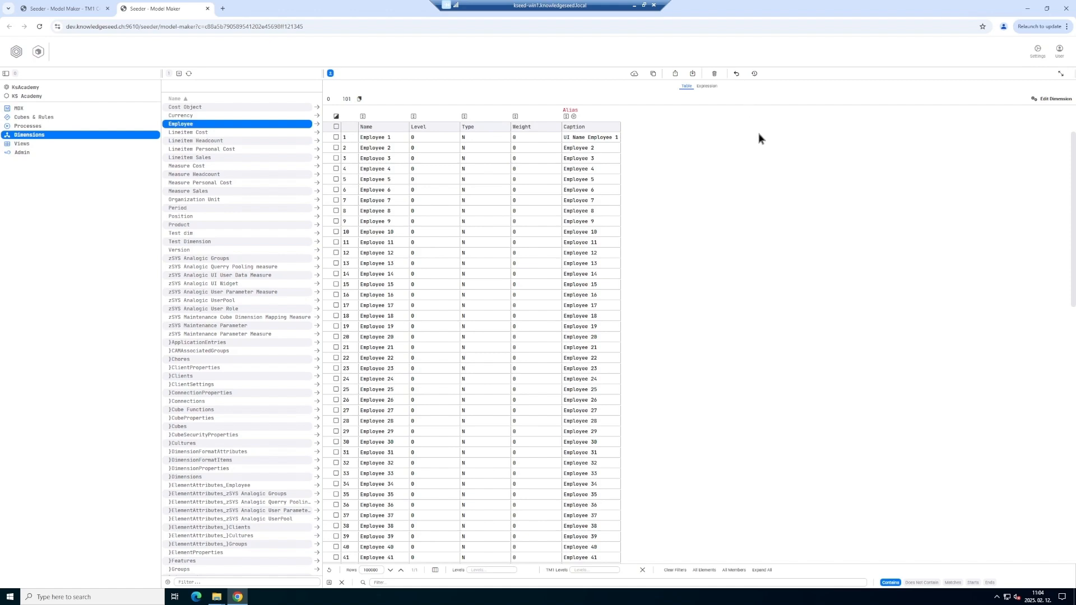
{"action": "left_click", "coordinate": [707, 87]}
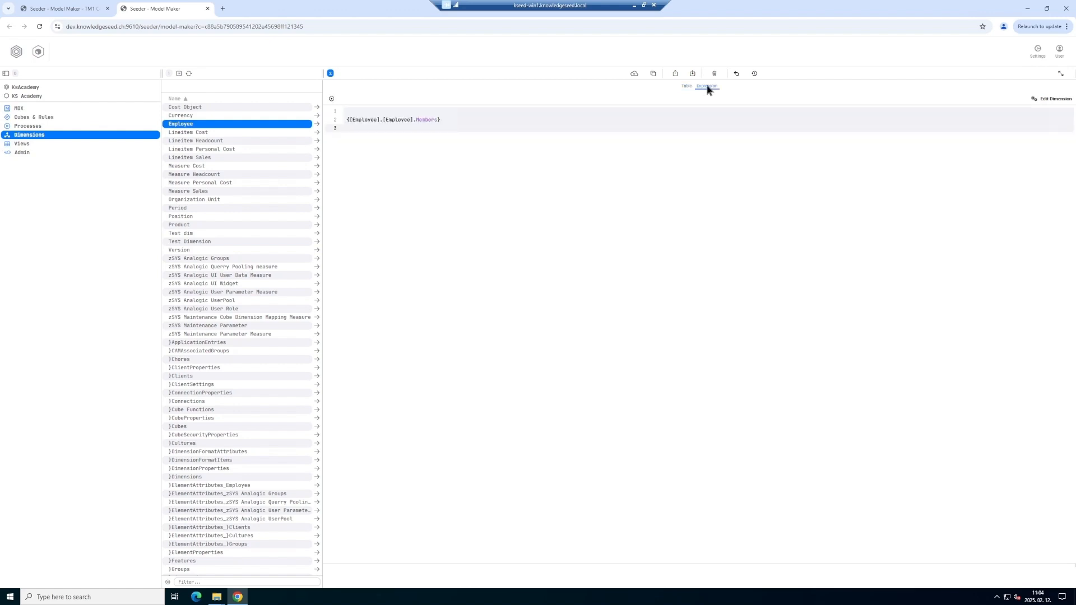
Return to the Employee table view and check Employee 1's actions menu without using it.
{"action": "left_click", "coordinate": [687, 87]}
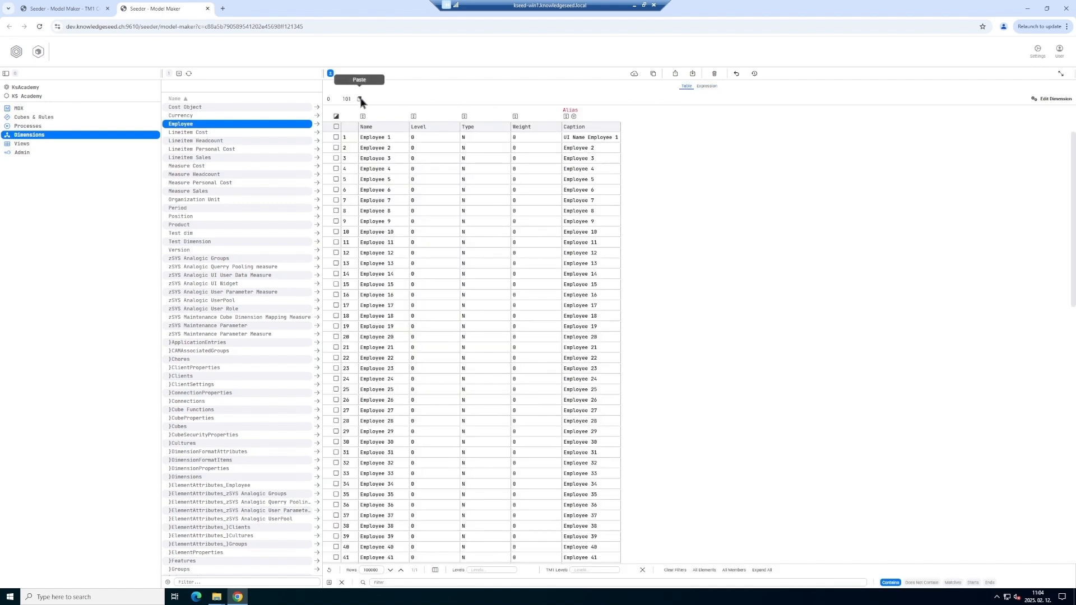
{"action": "right_click", "coordinate": [373, 140]}
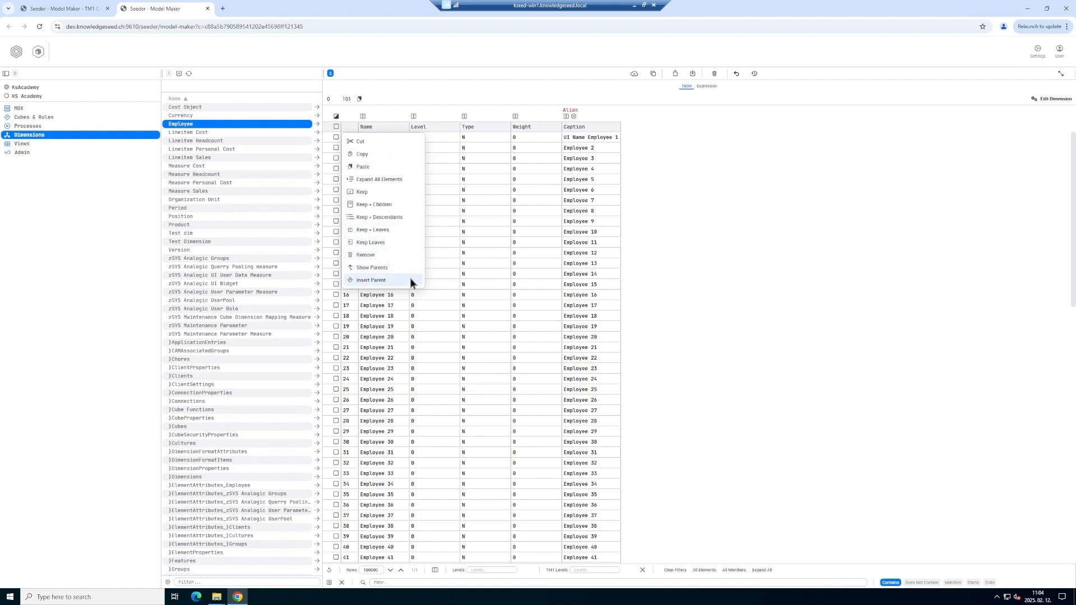
{"action": "left_click", "coordinate": [675, 187]}
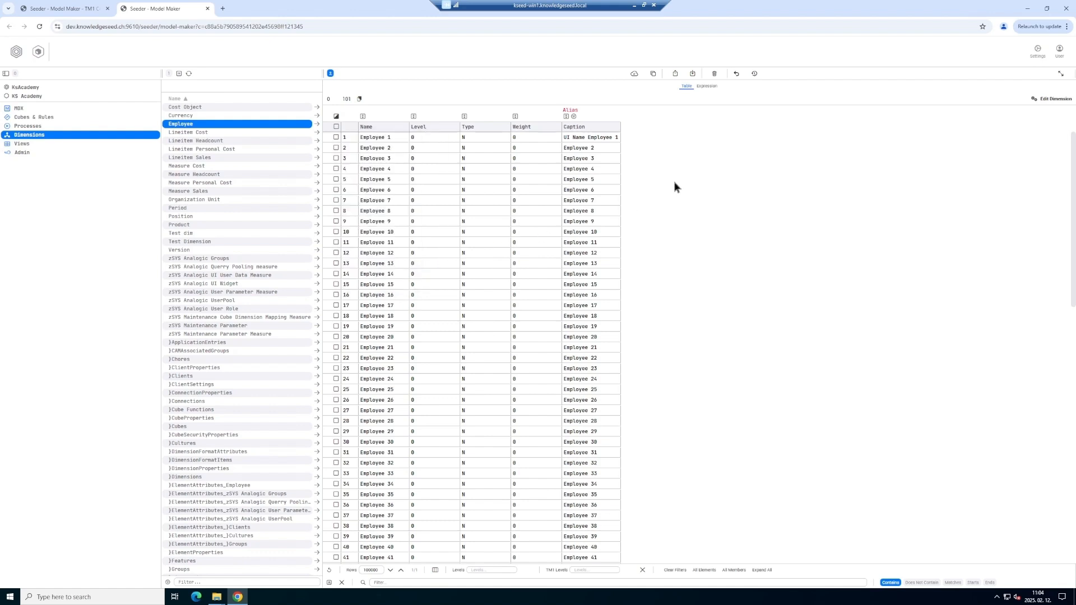